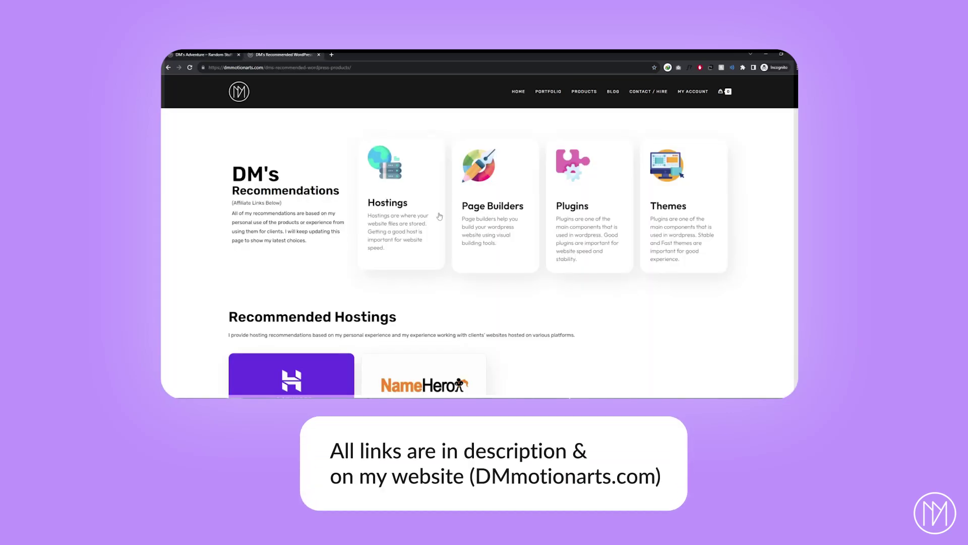
scroll(641, 255, down, 8)
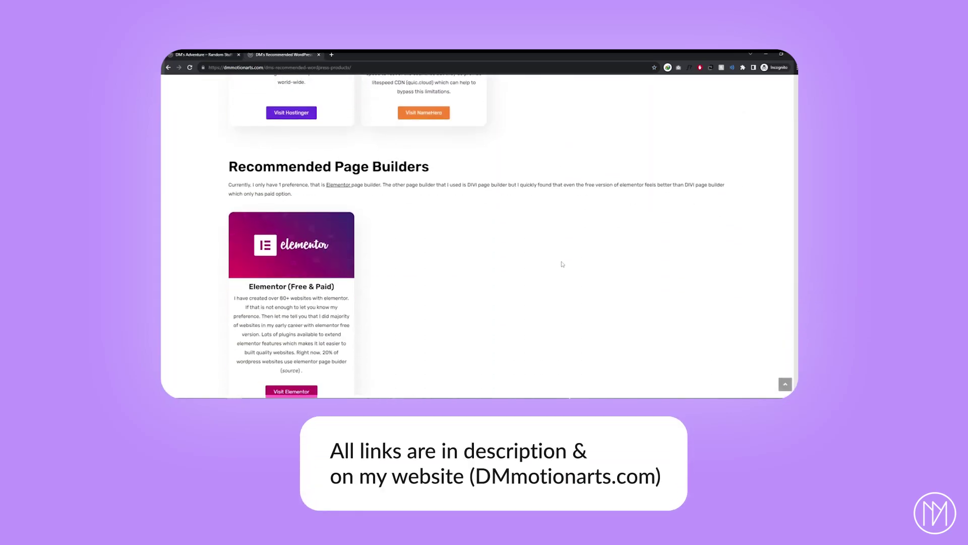
scroll(562, 264, down, 10)
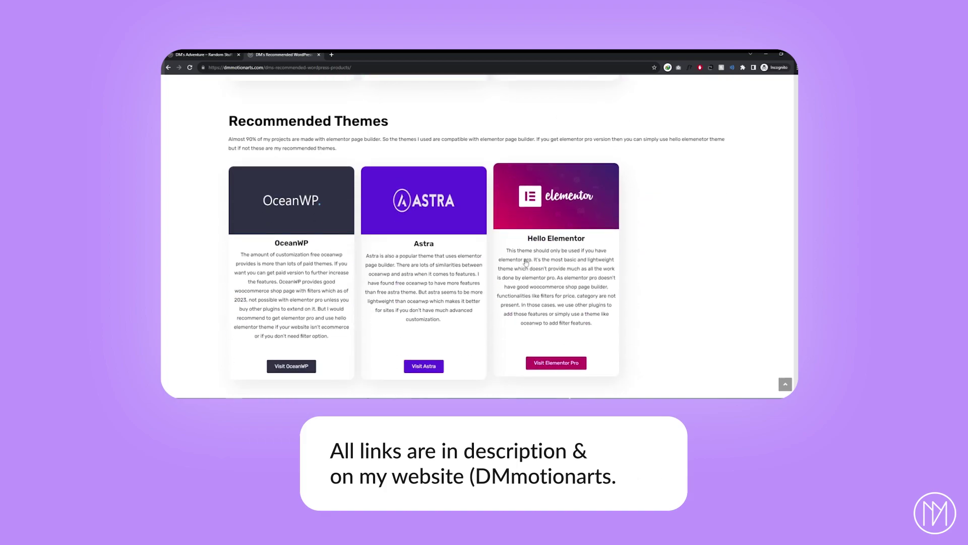
scroll(525, 263, down, 5)
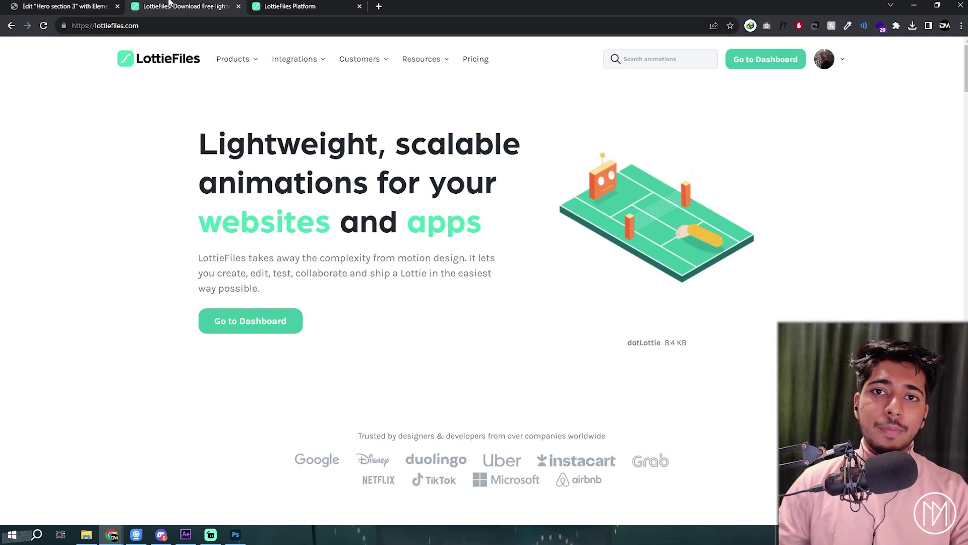
Step: Switch to the Elementor editor of Hero section 3 and search the widgets for "lottie"
click(74, 7)
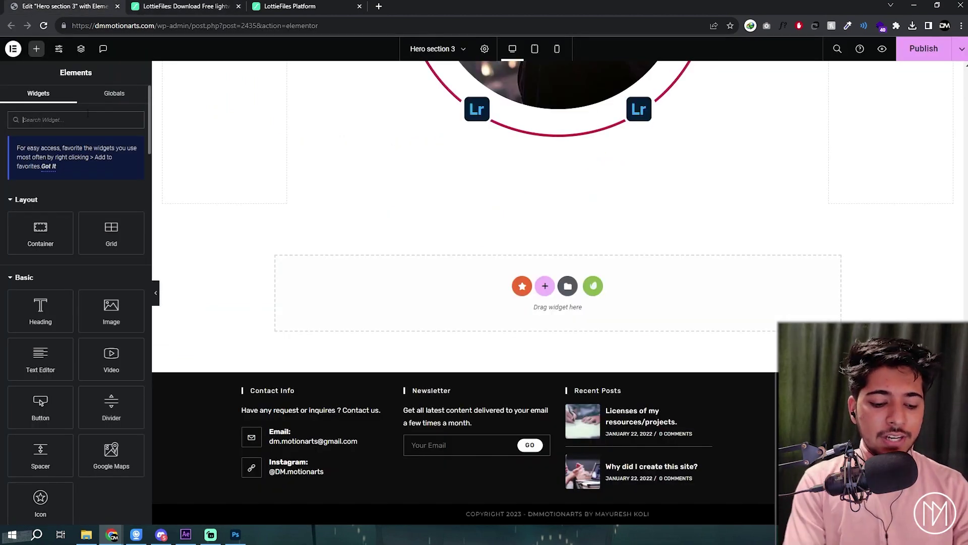
text(lottie)
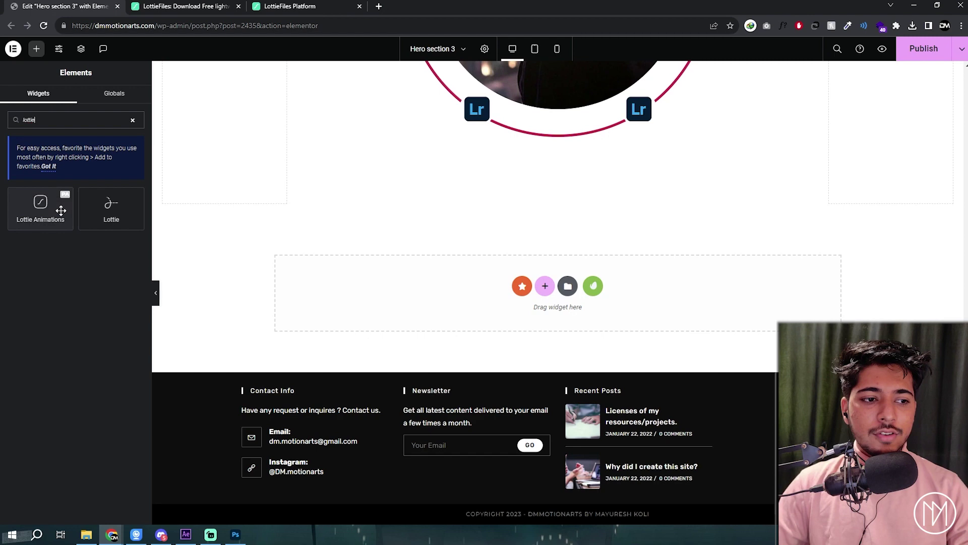
mouse_move(50, 208)
mouse_down()
mouse_move(65, 231)
mouse_move(45, 209)
mouse_up()
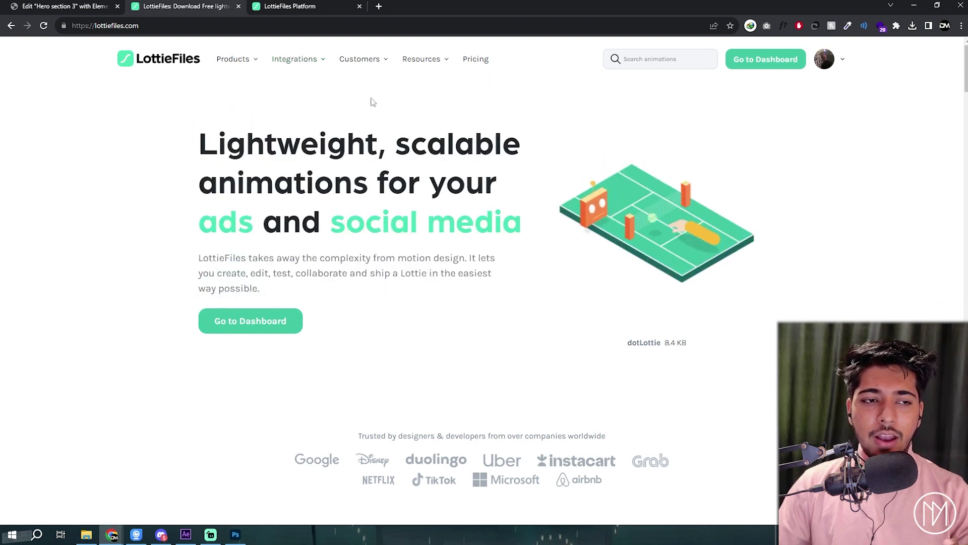
Step: Search LottieFiles for "instagram" animations and view the download options of the first Instagram icon result
click(650, 59)
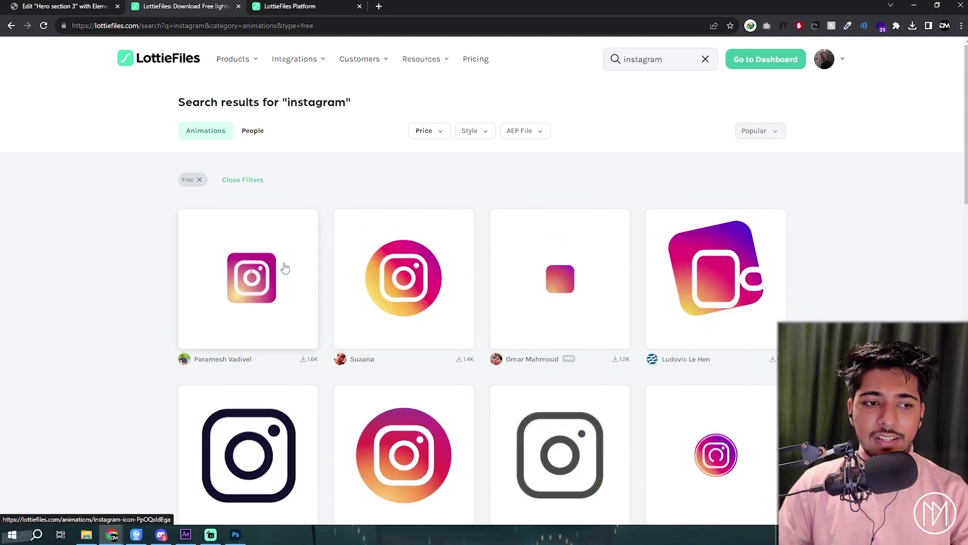
scroll(120, 238, down, 1)
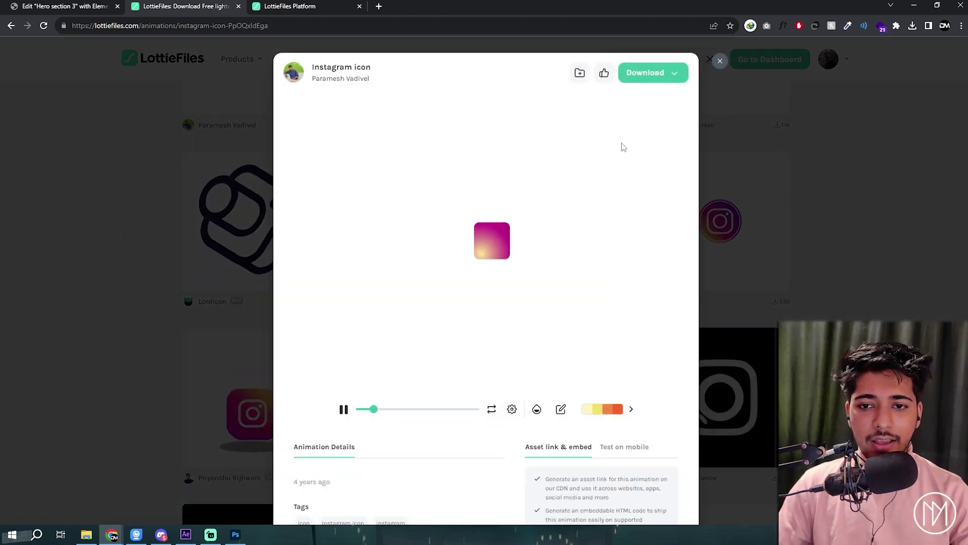
click(675, 80)
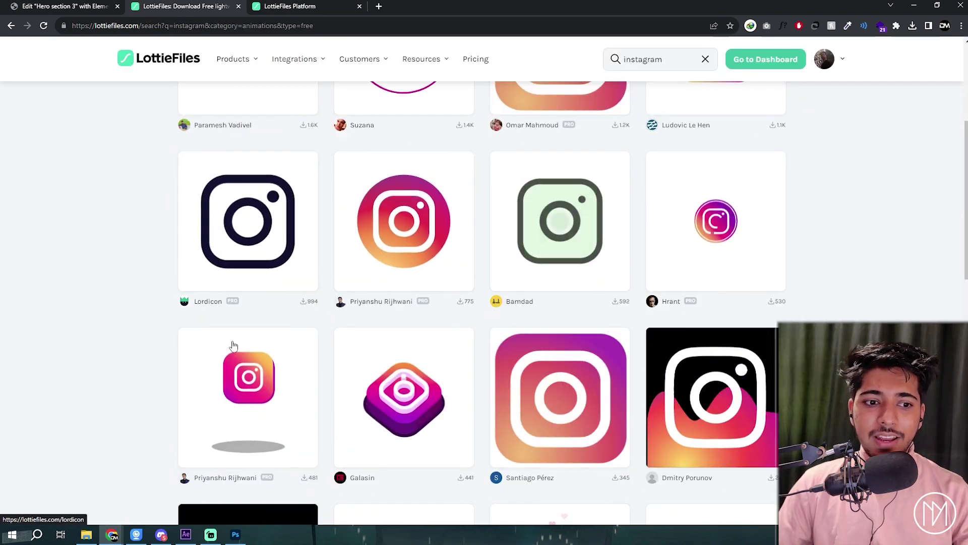
Step: Inspect the download formats of the round gradient Instagram animation, including Lottie JSON, and return to the search results
click(386, 233)
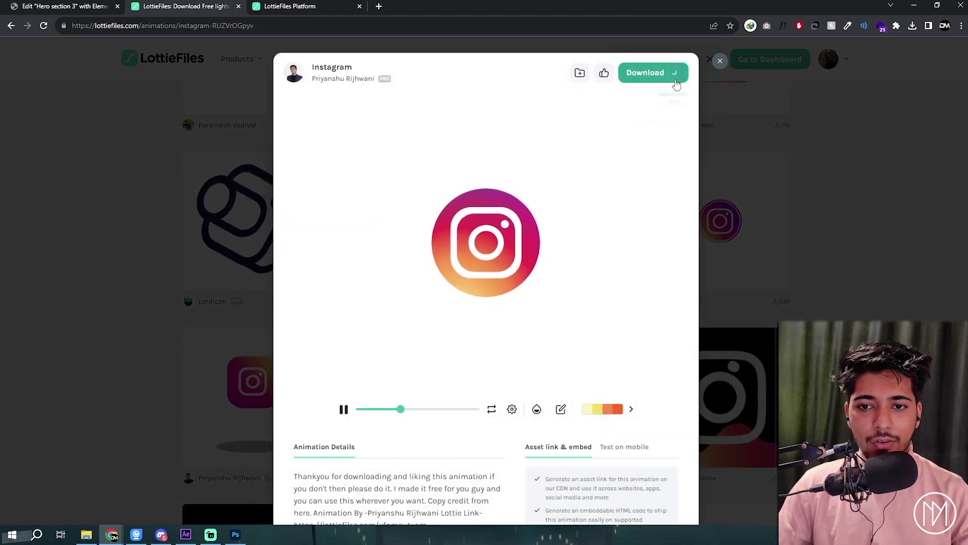
click(675, 75)
mouse_move(597, 112)
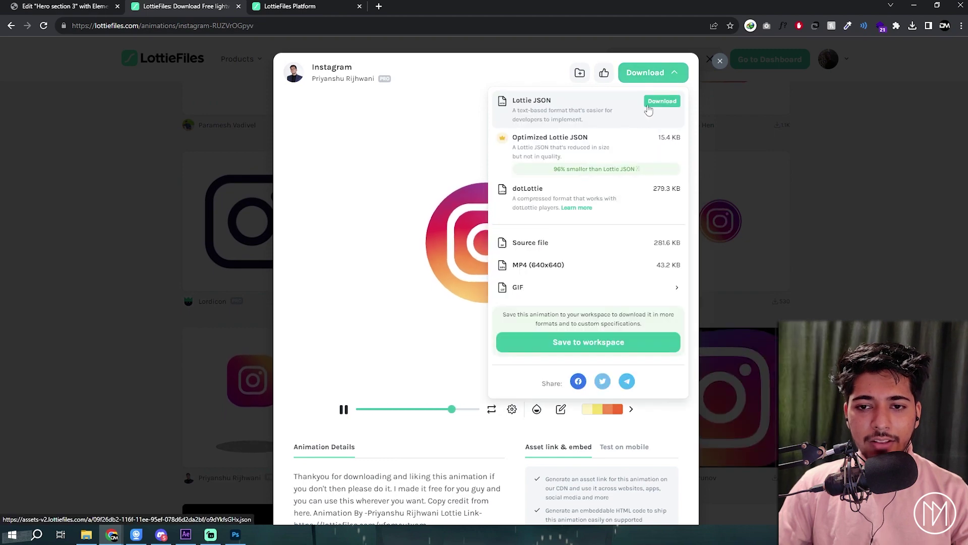
click(79, 191)
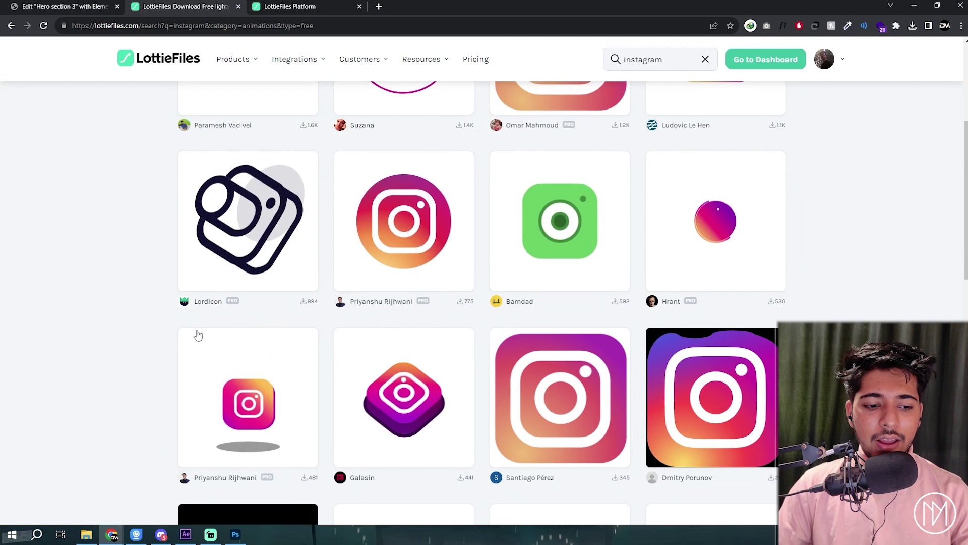
Step: View the LottieFiles dashboard briefly and switch to the Lottie animations project in After Effects
click(328, 7)
click(186, 534)
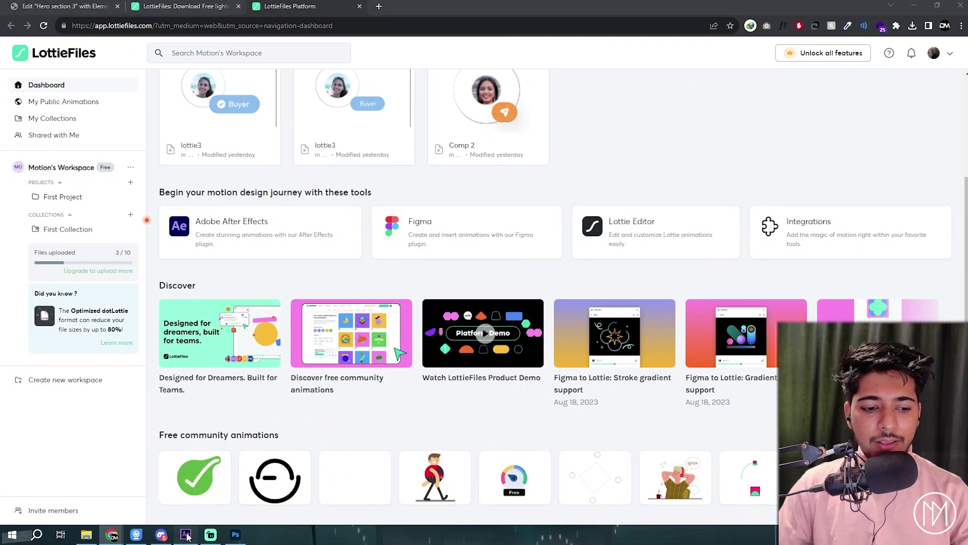
key(period)
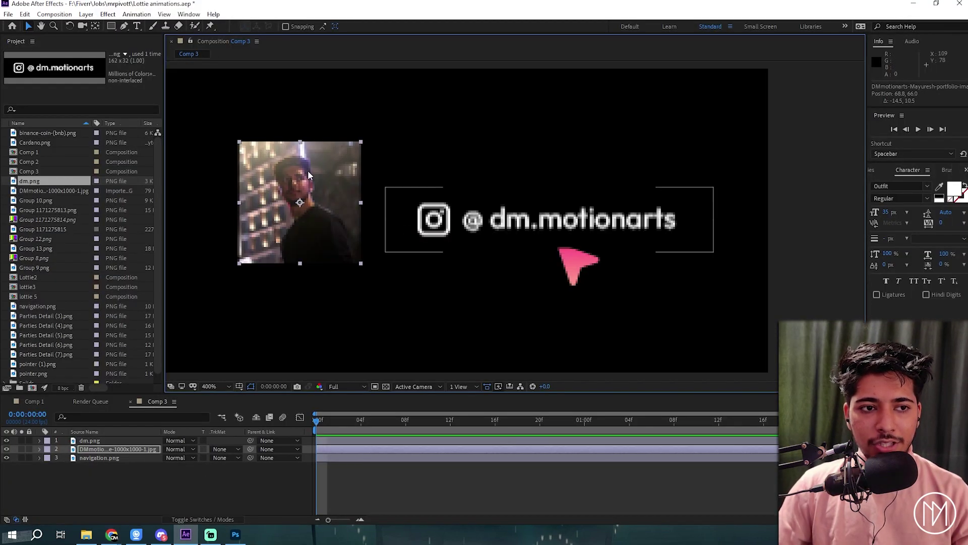
click(189, 14)
mouse_move(281, 59)
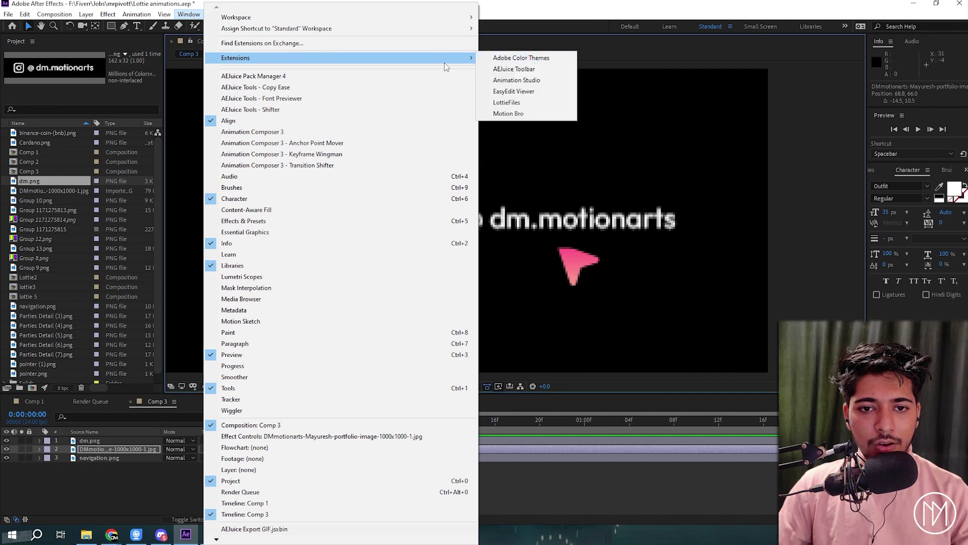
click(510, 103)
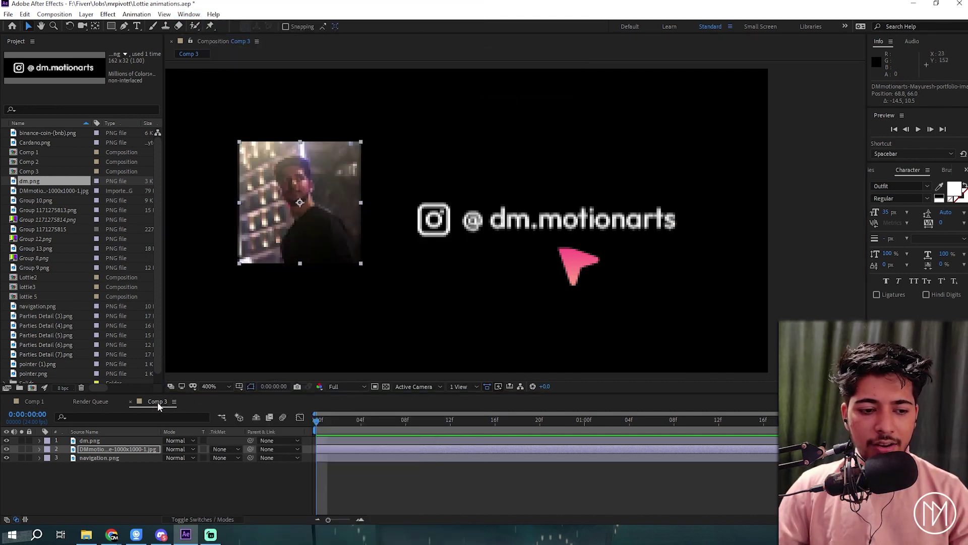
Step: Examine the handle label, portrait photo and pink pointer layers of Comp 3 by selecting them one after another
click(90, 440)
click(296, 246)
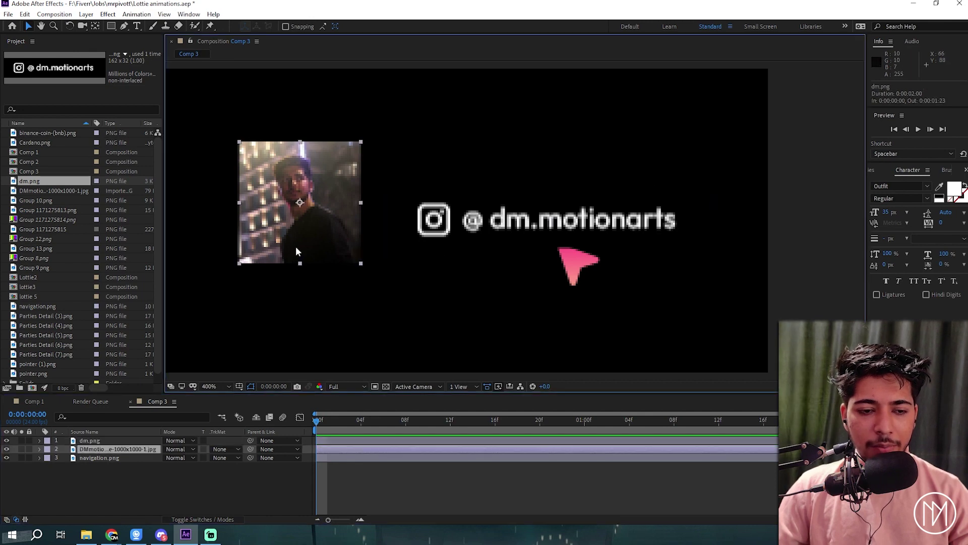
click(113, 442)
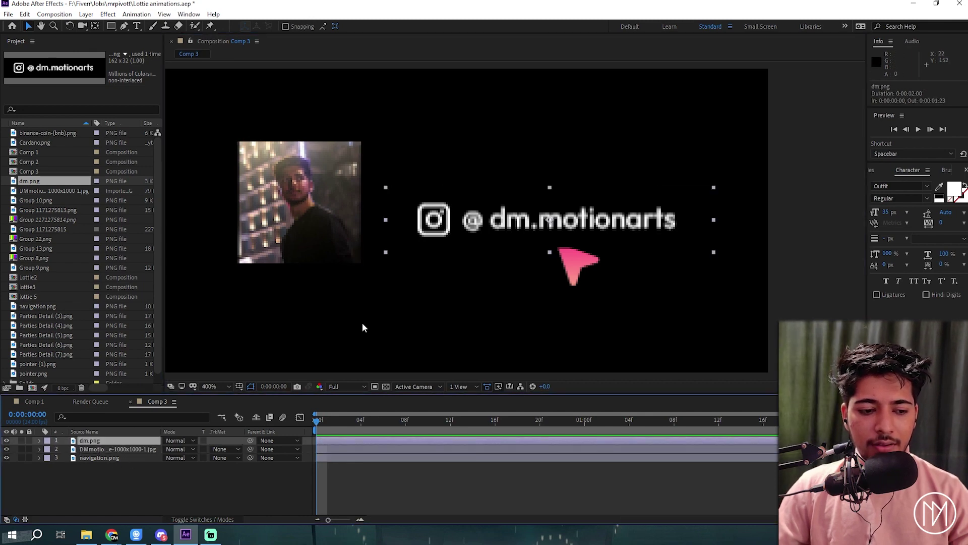
click(116, 458)
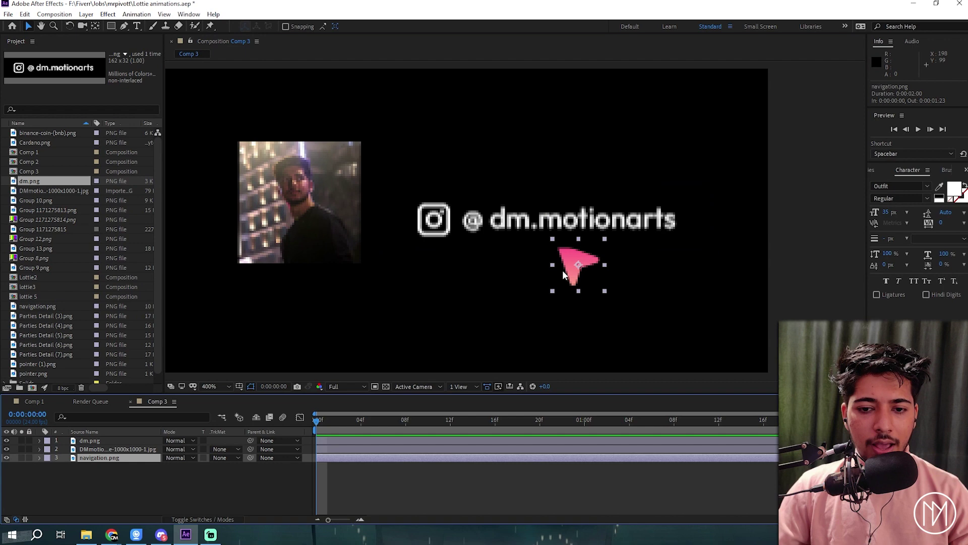
click(301, 243)
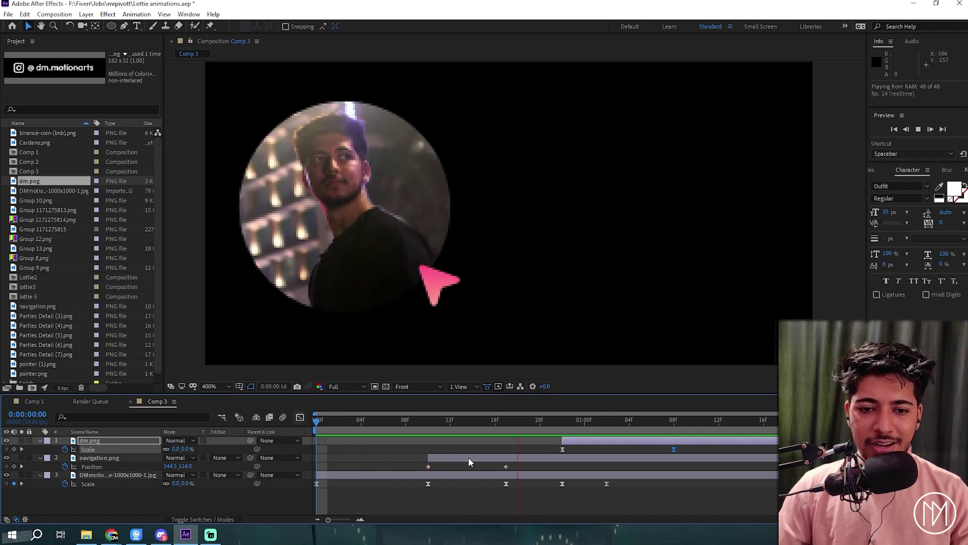
Step: Stop the preview playback and render Comp 3 with the LottieFiles extension
key(space)
click(191, 15)
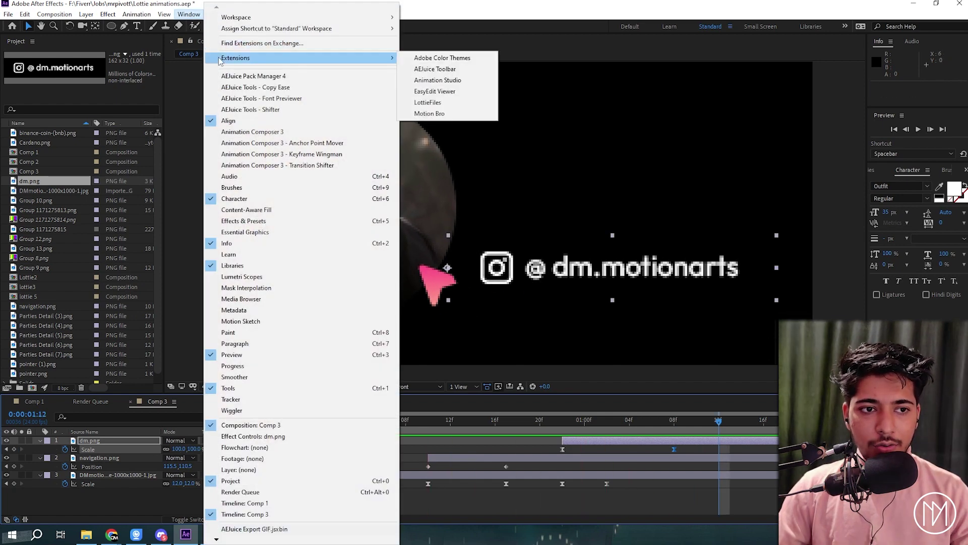
mouse_move(384, 58)
click(429, 103)
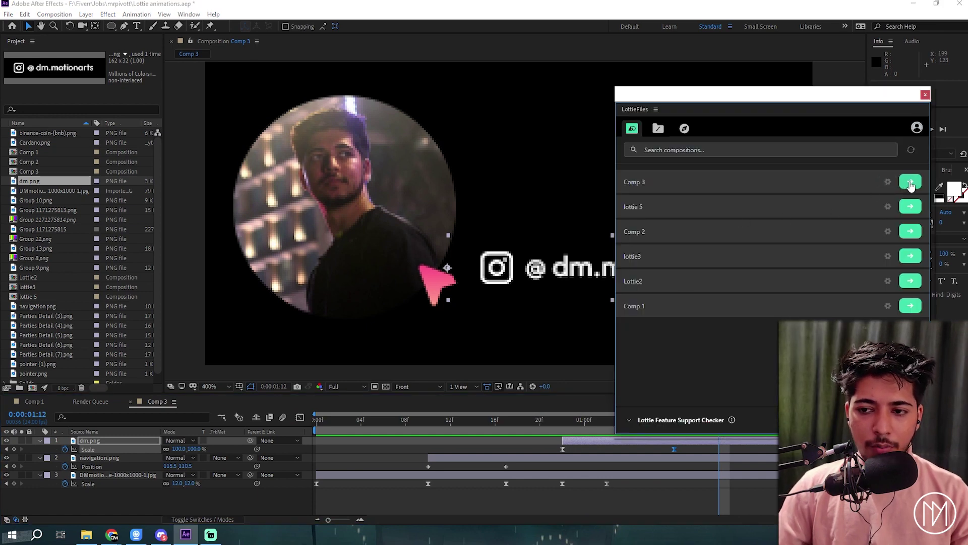
click(911, 183)
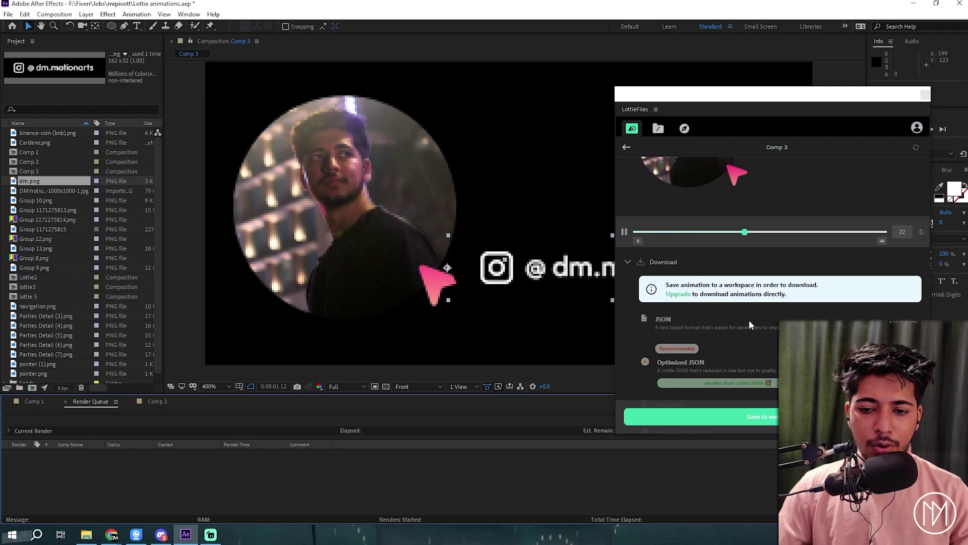
Step: Save the rendered Comp 3 animation to First Project in the LottieFiles workspace
scroll(731, 374, down, 3)
scroll(706, 318, up, 3)
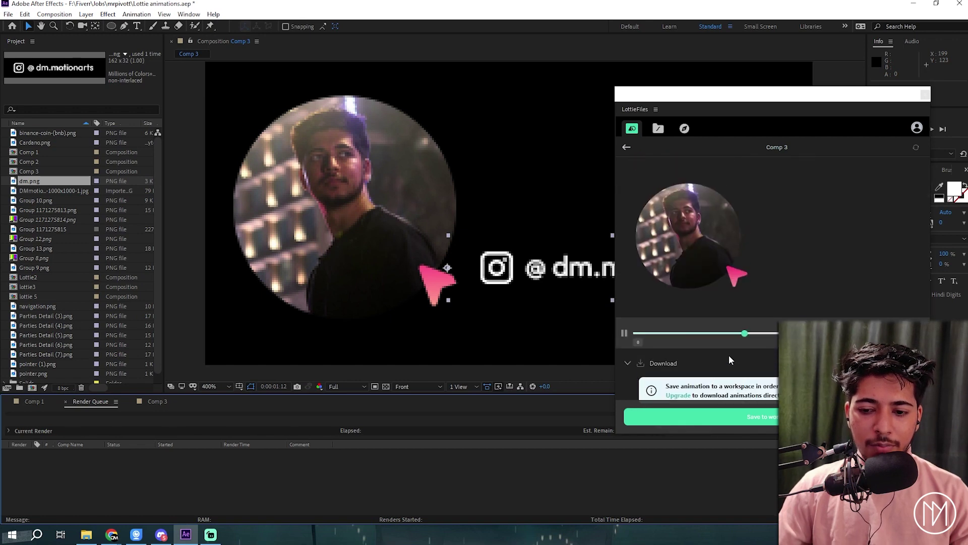
click(778, 415)
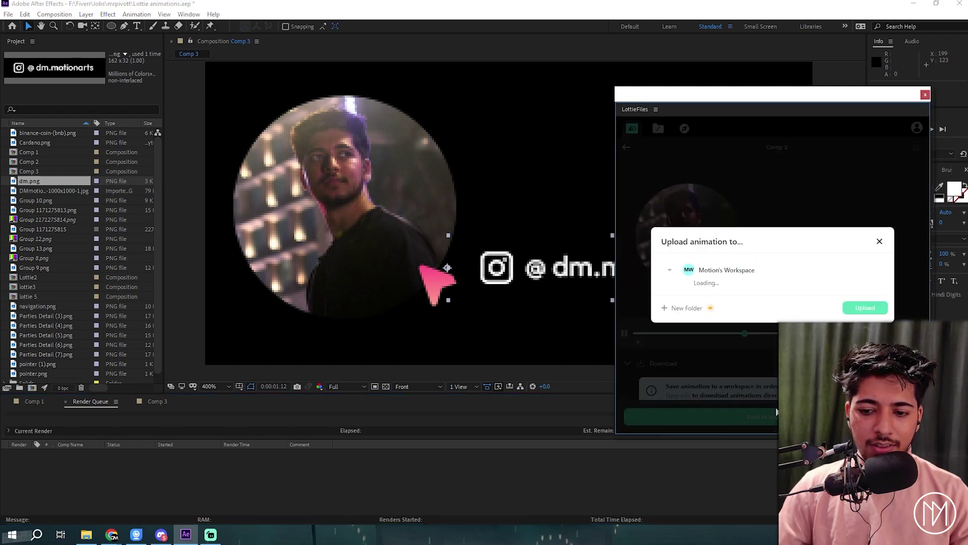
click(864, 309)
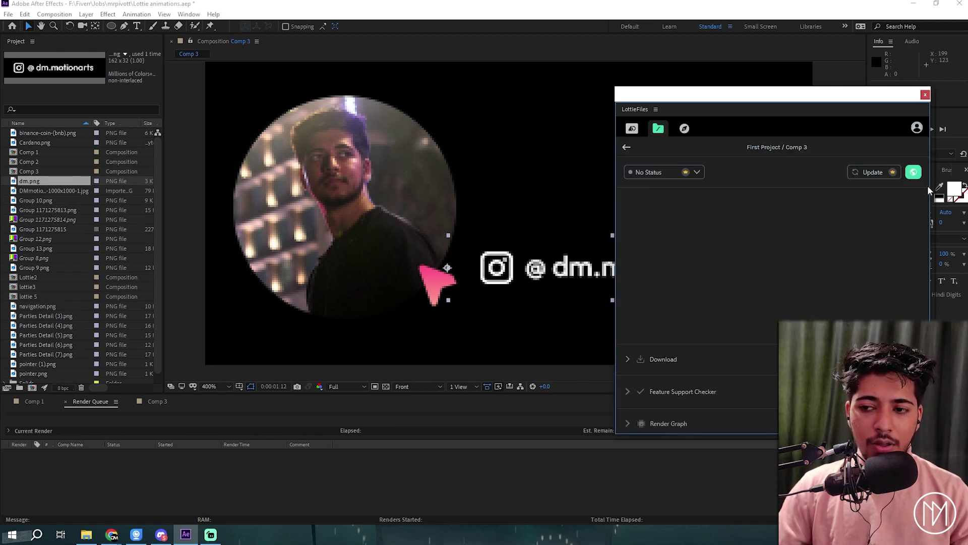
Step: Review the download formats of the uploaded Comp 3 and open its animation page in the browser
click(627, 361)
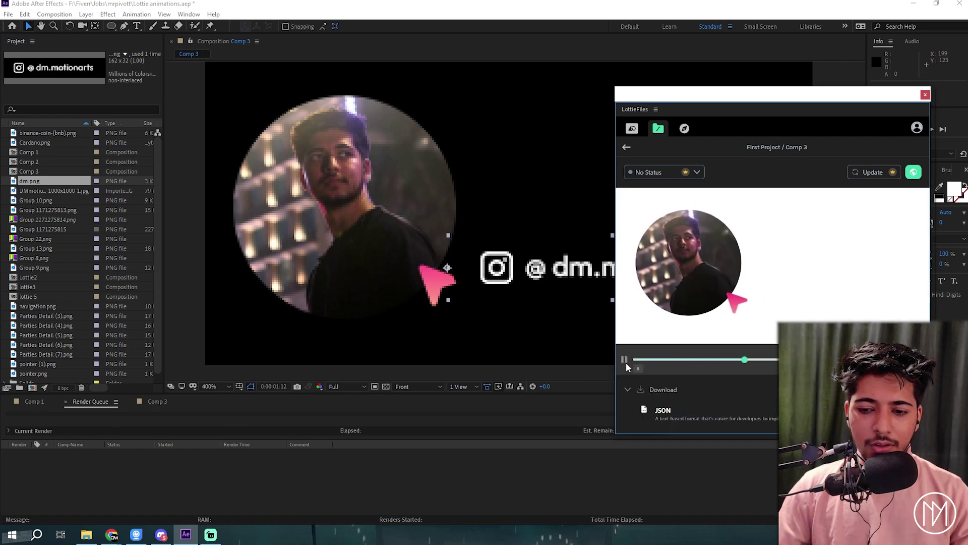
scroll(683, 415, down, 1)
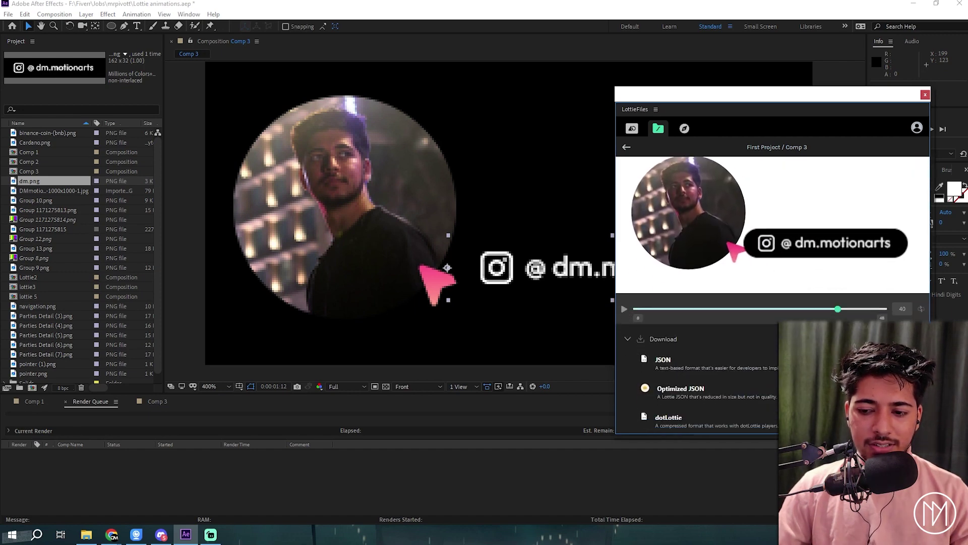
scroll(890, 160, up, 1)
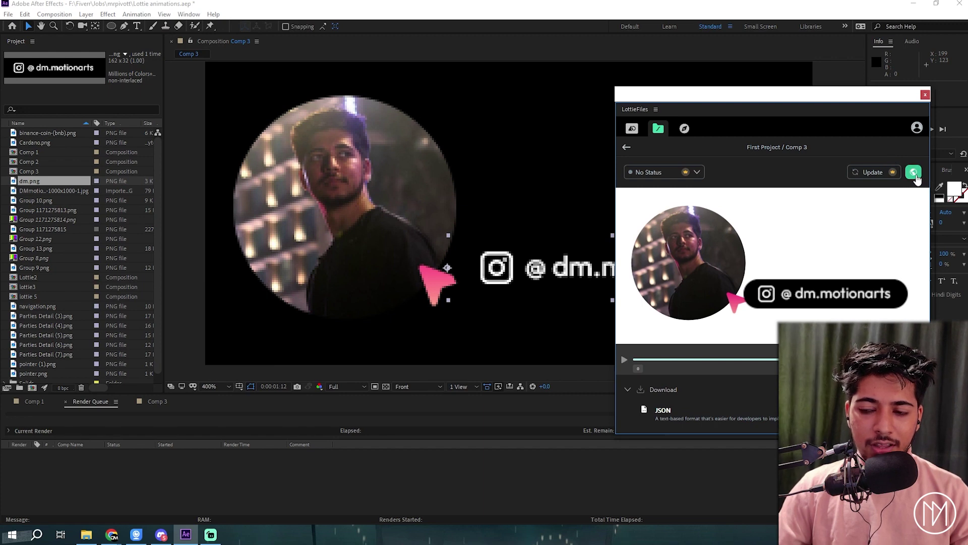
click(113, 536)
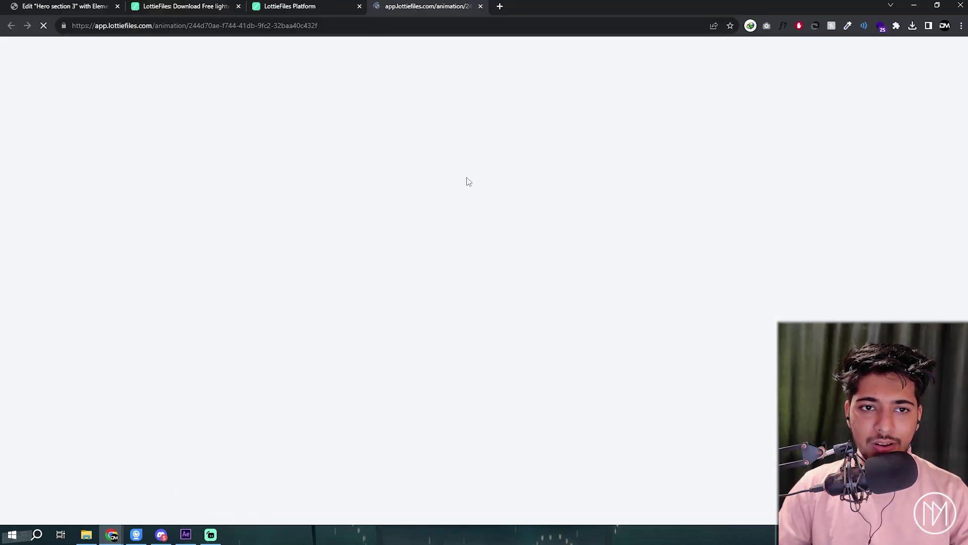
Step: Download the Comp 3 animation from its LottieFiles page as Lottie JSON
click(316, 3)
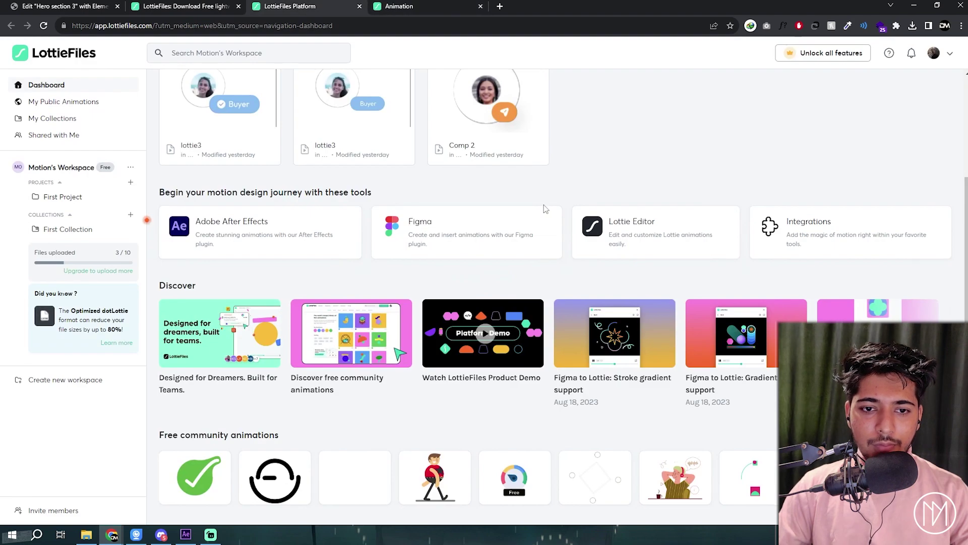
click(405, 7)
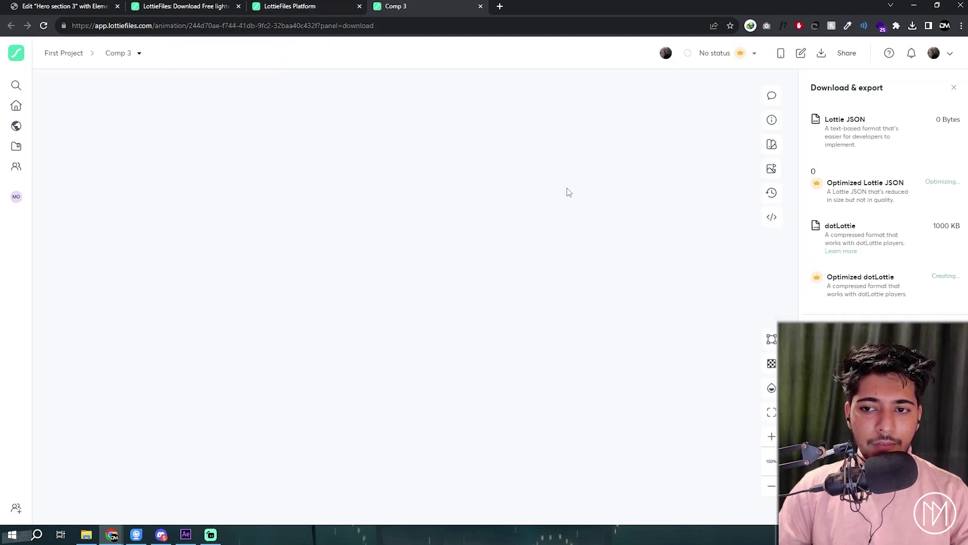
mouse_move(894, 145)
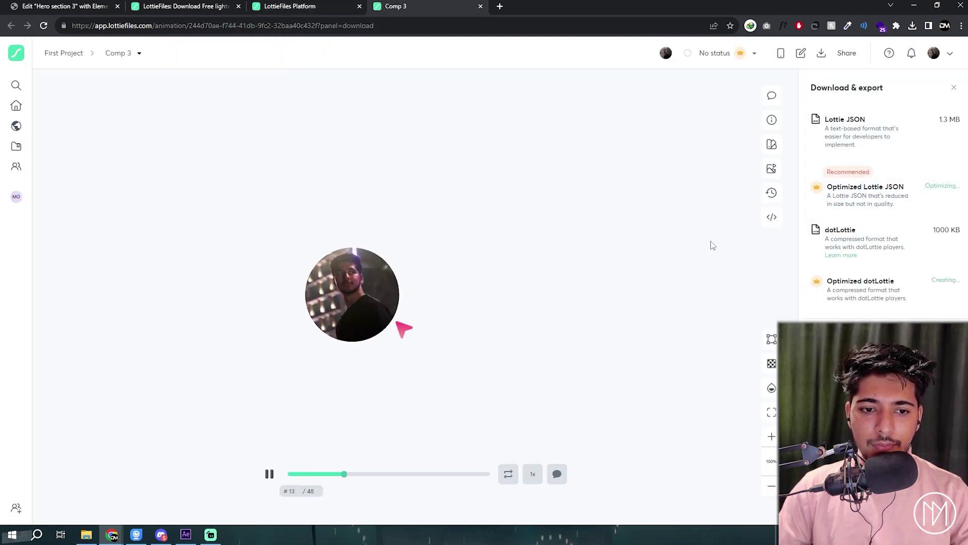
click(943, 122)
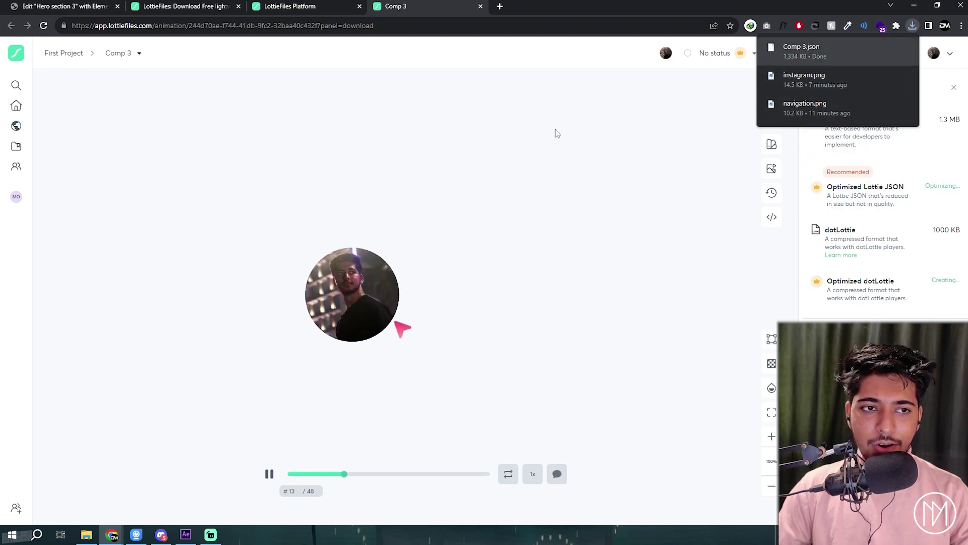
Step: Return to the Hero section 3 editor and open the browser's recent downloads to find Comp 3.json
click(77, 5)
click(912, 26)
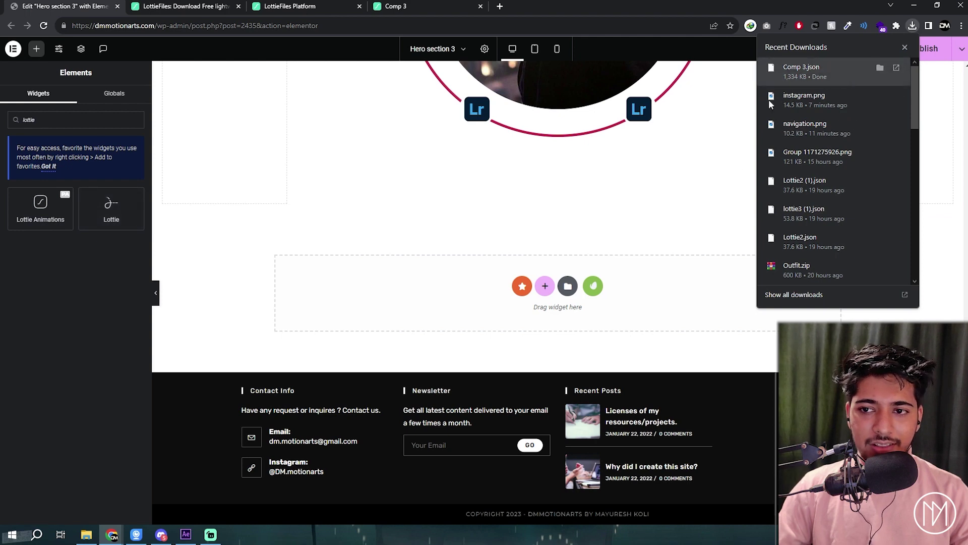
Step: Add a Lottie widget in its own section above the footer and insert Comp-3.json into it from the media library
drag(111, 206, 423, 297)
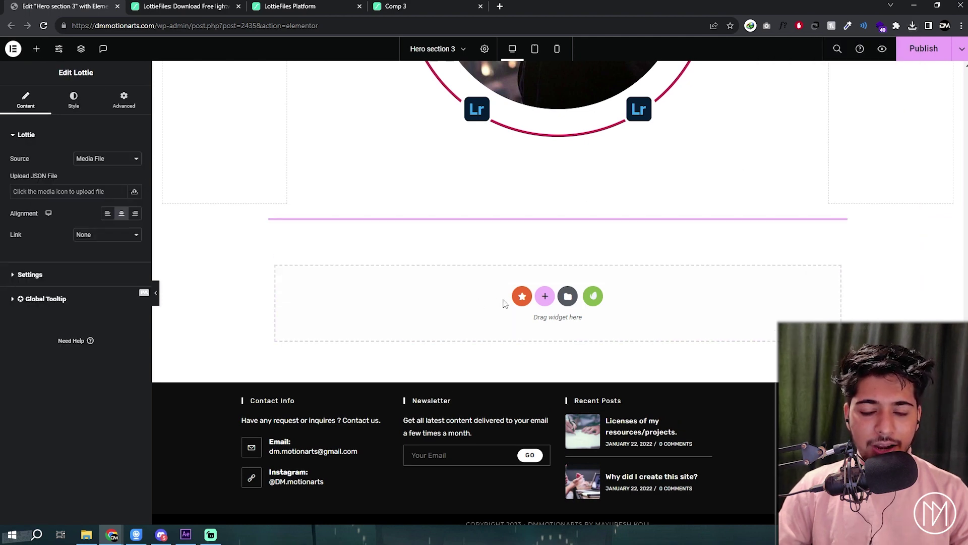
key(Delete)
click(101, 119)
text(llott)
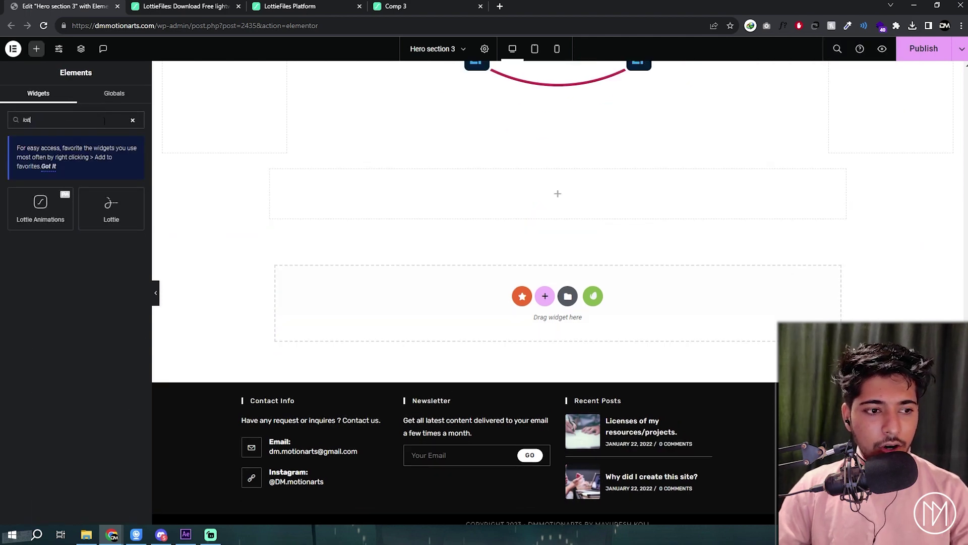
drag(114, 203, 452, 216)
click(122, 193)
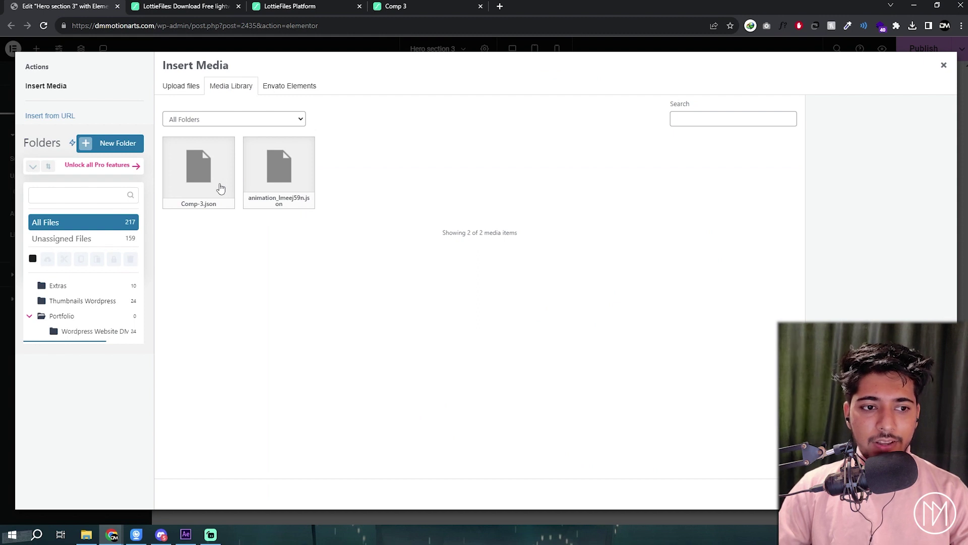
click(210, 200)
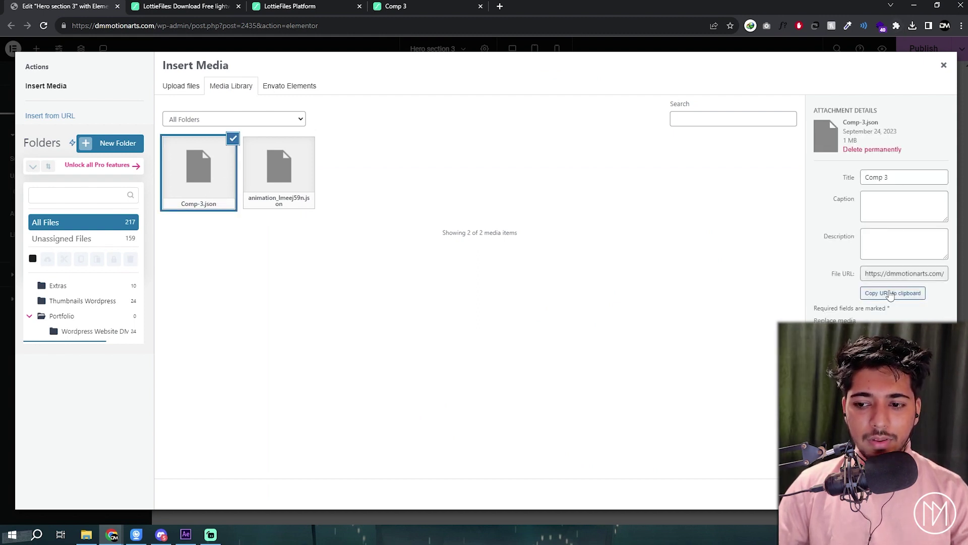
click(924, 494)
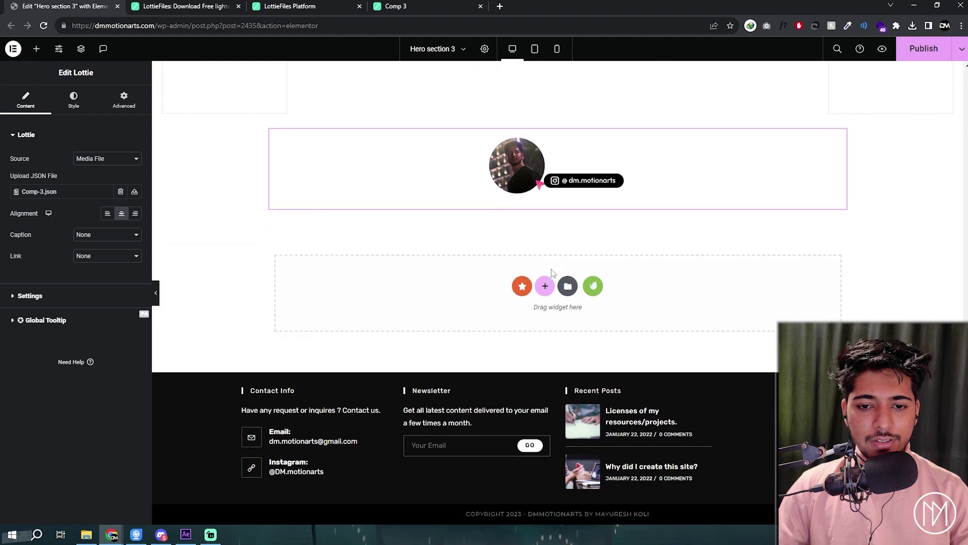
Step: Add a Lottie Animations widget below the first animation and load Comp-3.json into it from the media library
click(36, 48)
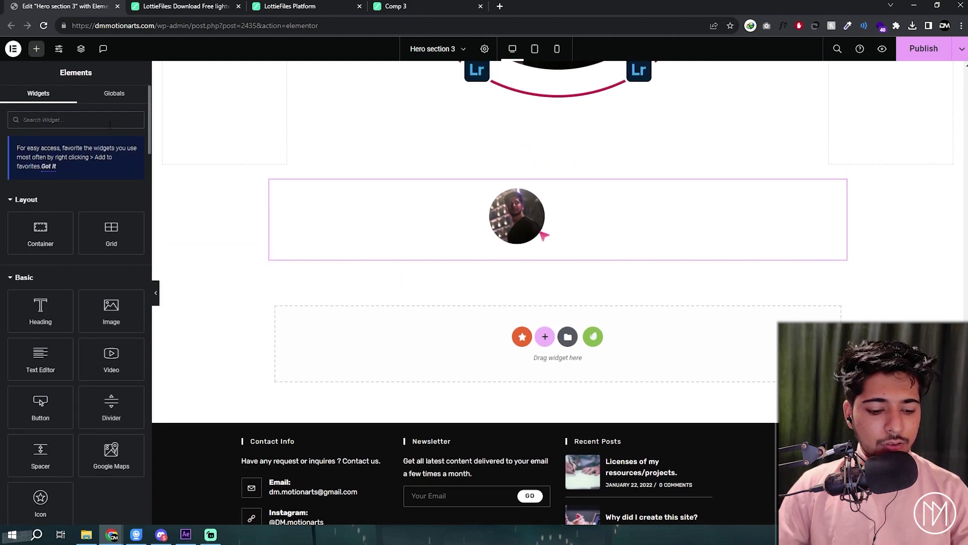
text(lott)
drag(37, 212, 575, 261)
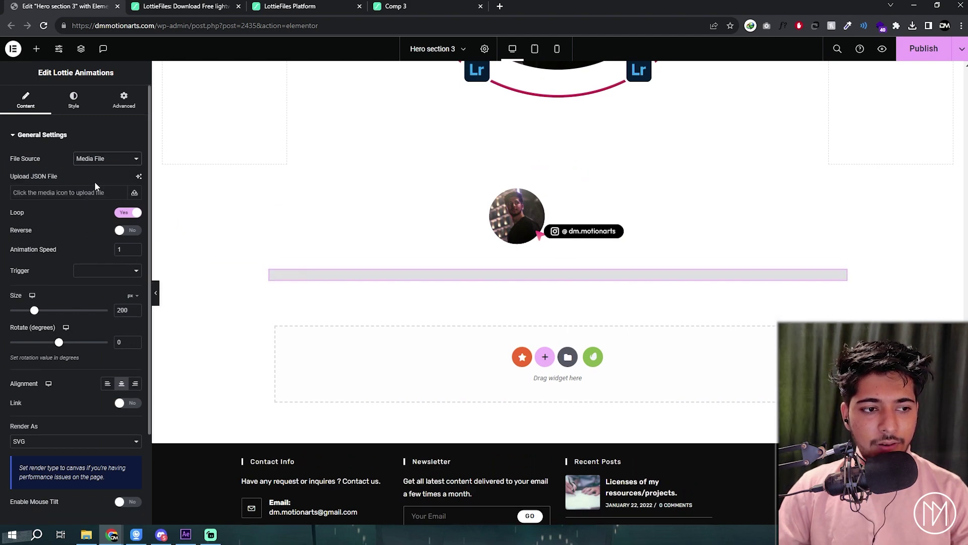
click(93, 192)
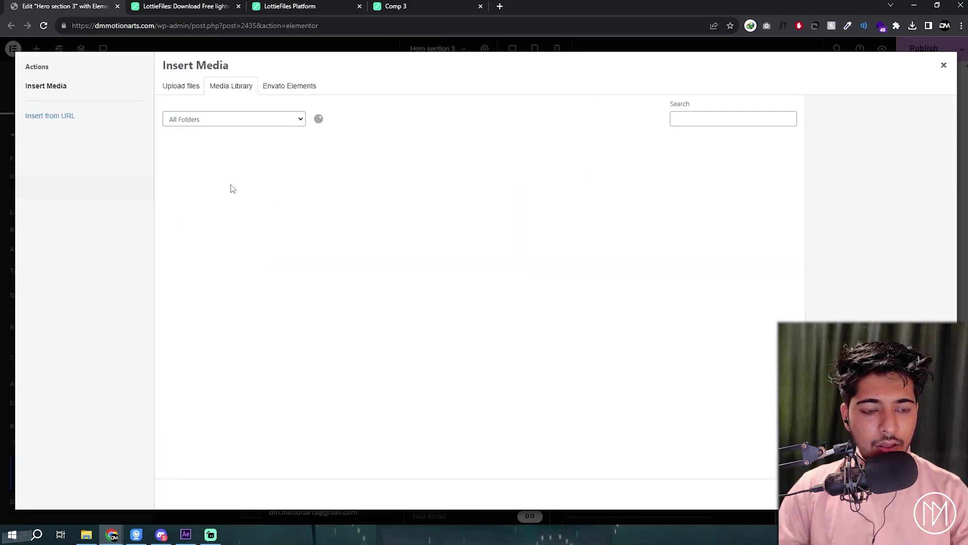
click(205, 191)
click(924, 494)
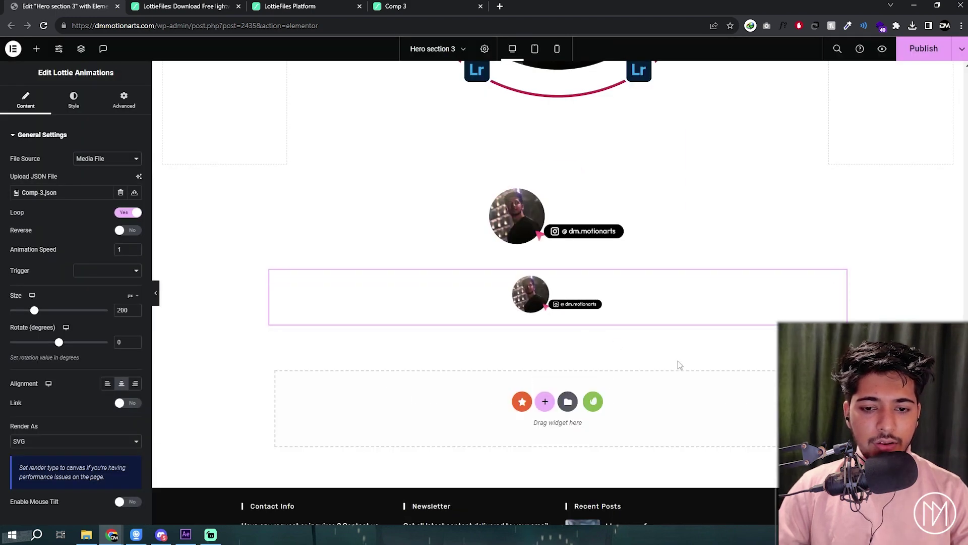
Step: Set the lower Lottie animation's size to 307 px and toggle its Loop option
drag(34, 310, 51, 313)
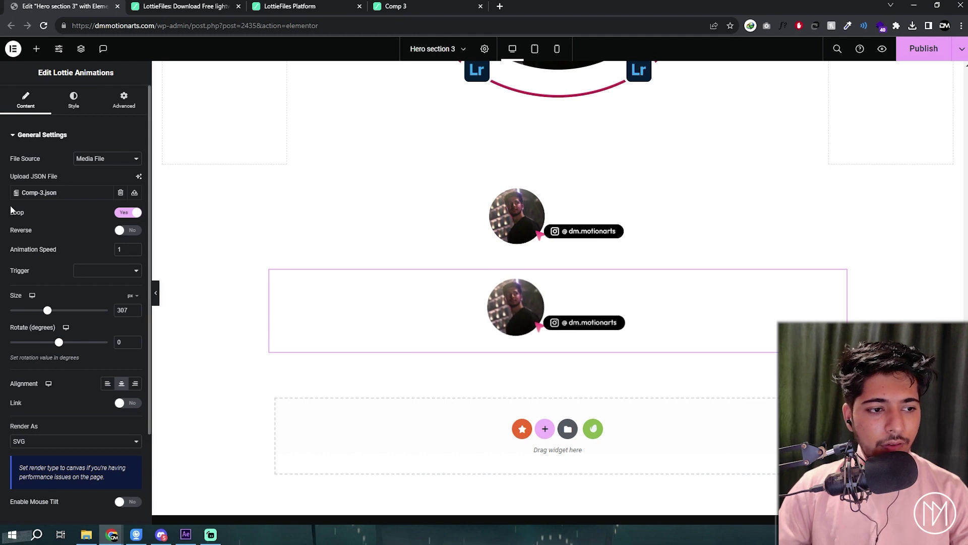
click(121, 216)
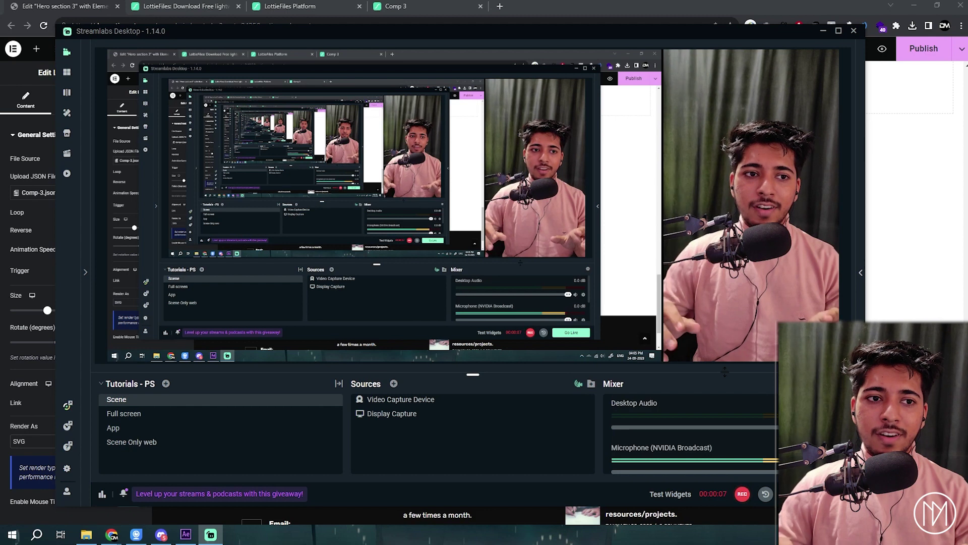
Step: Return to the LottieFiles dashboard and view the options of the recently modified Comp 2 animation
click(298, 6)
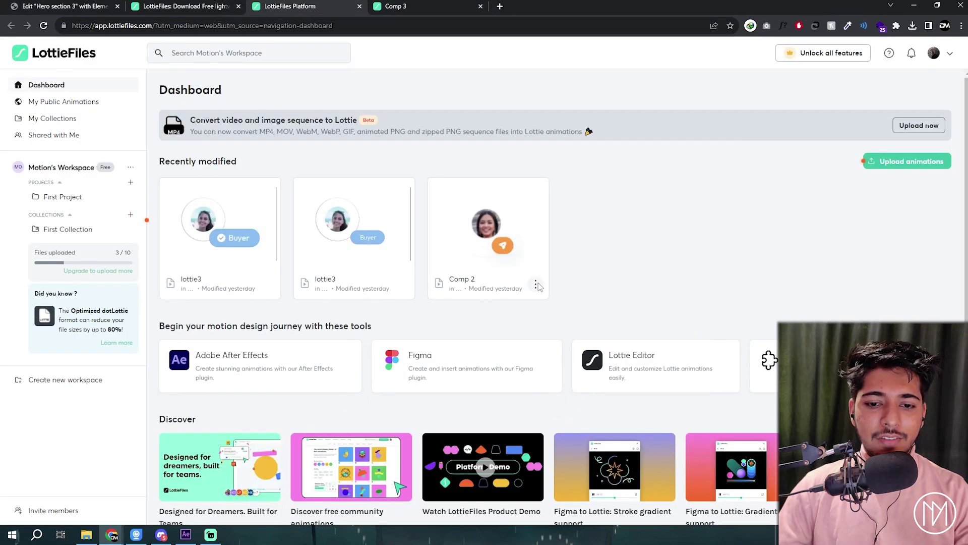
click(535, 285)
click(689, 253)
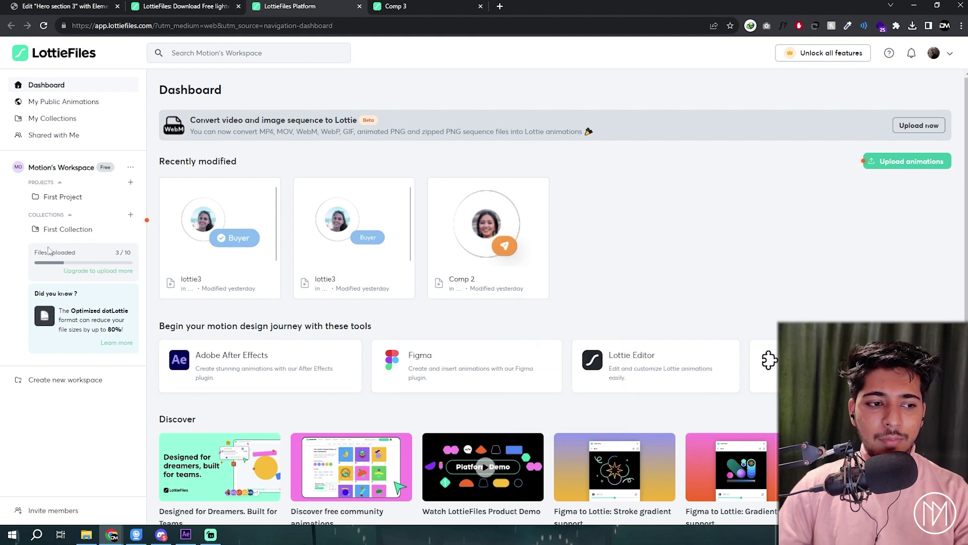